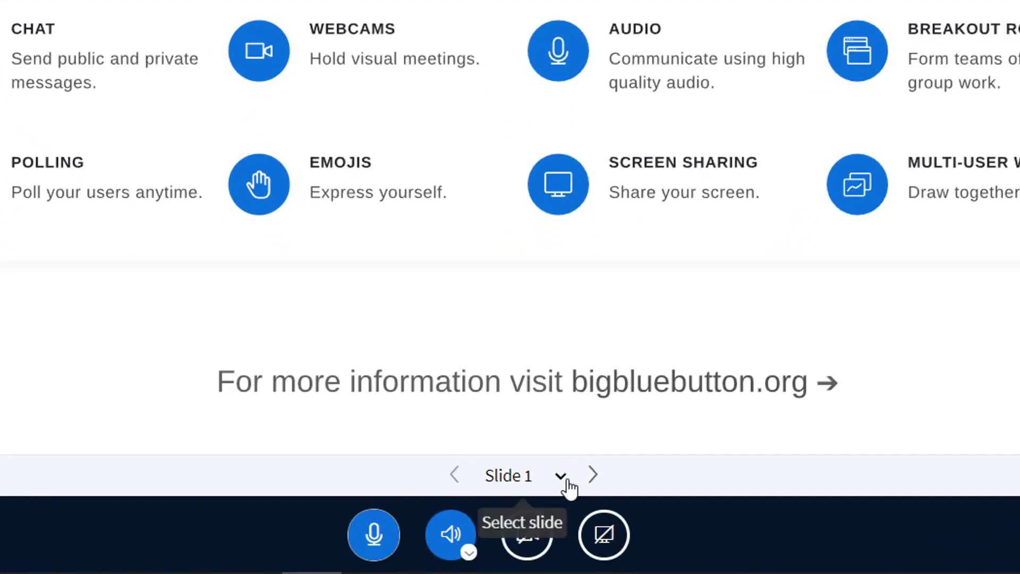
Move back and forth between Slide 1 and blank Slide 2 with the slide arrows.
{"action": "left_click", "coordinate": [566, 480]}
{"action": "left_click", "coordinate": [567, 485]}
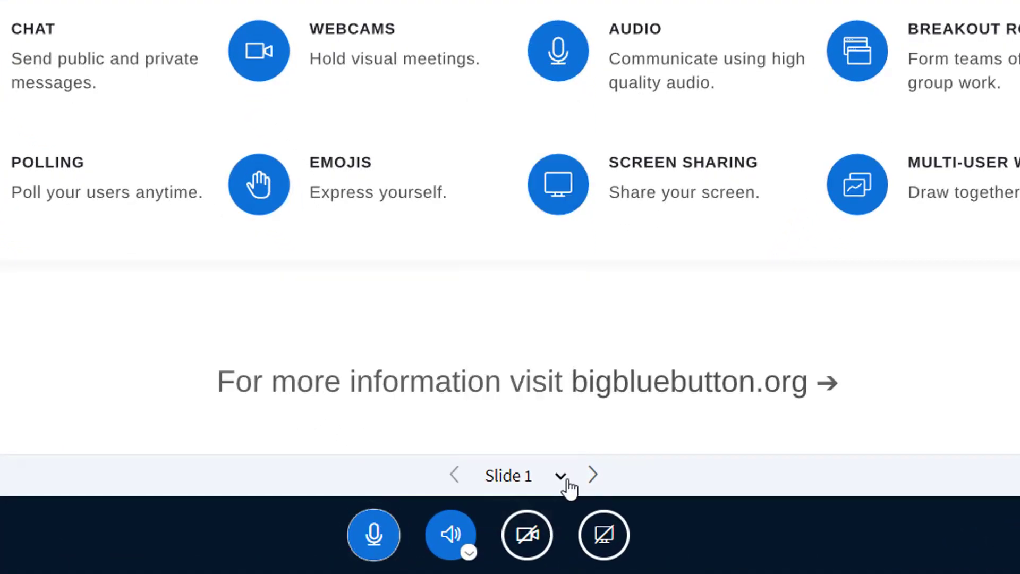
{"action": "left_click", "coordinate": [592, 475]}
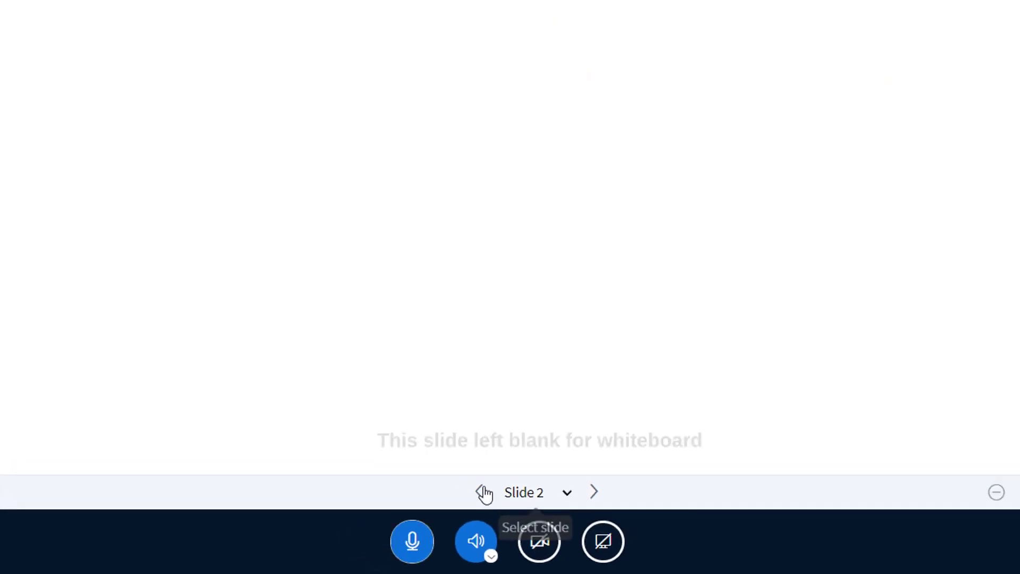
{"action": "left_click", "coordinate": [454, 474]}
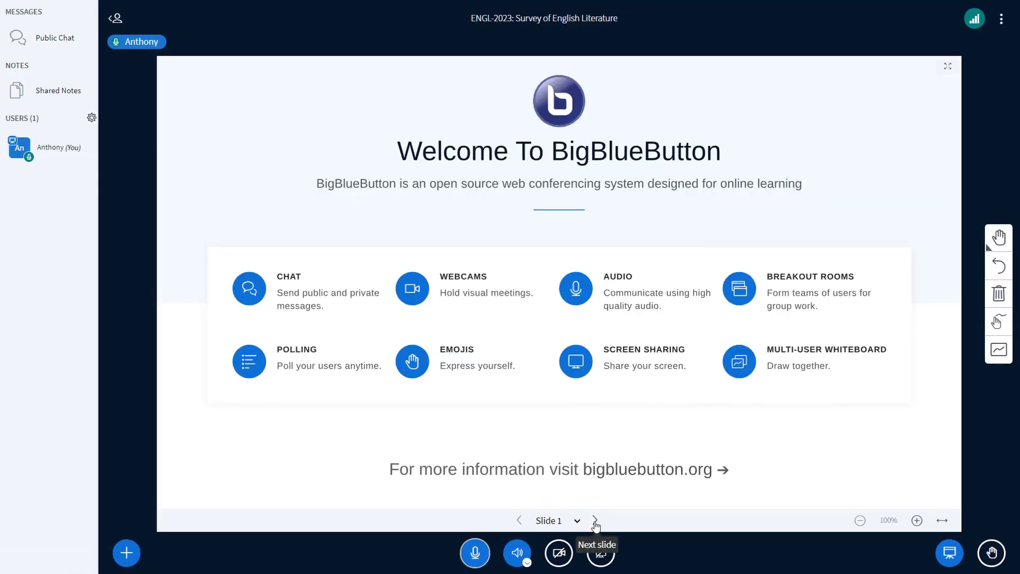
{"action": "left_click", "coordinate": [596, 521]}
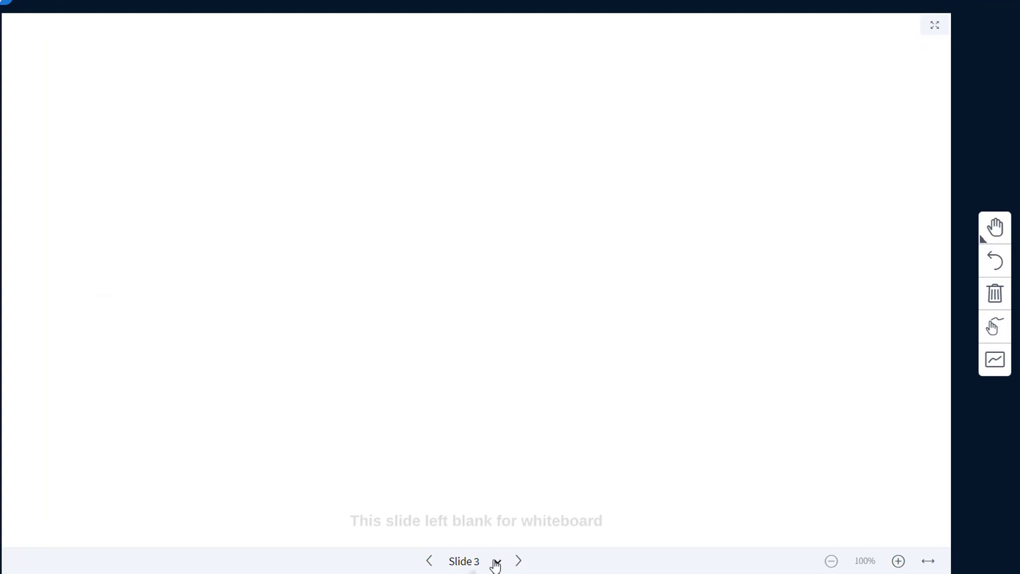
Jump to Slide 9 from the slide list, then advance to the Slide 14 grid page.
{"action": "left_click", "coordinate": [497, 561]}
{"action": "left_click", "coordinate": [483, 457]}
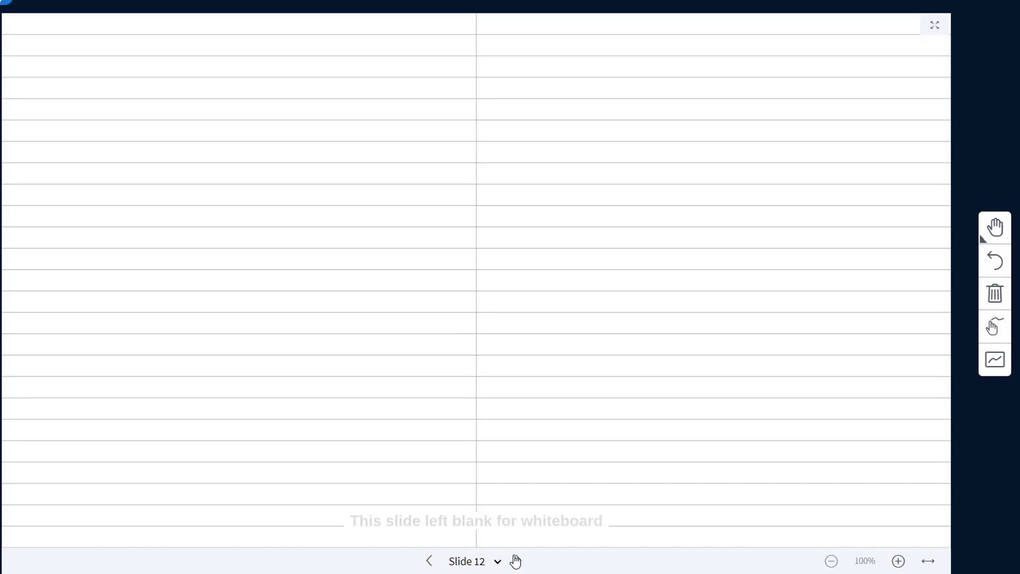
{"action": "left_click", "coordinate": [515, 561]}
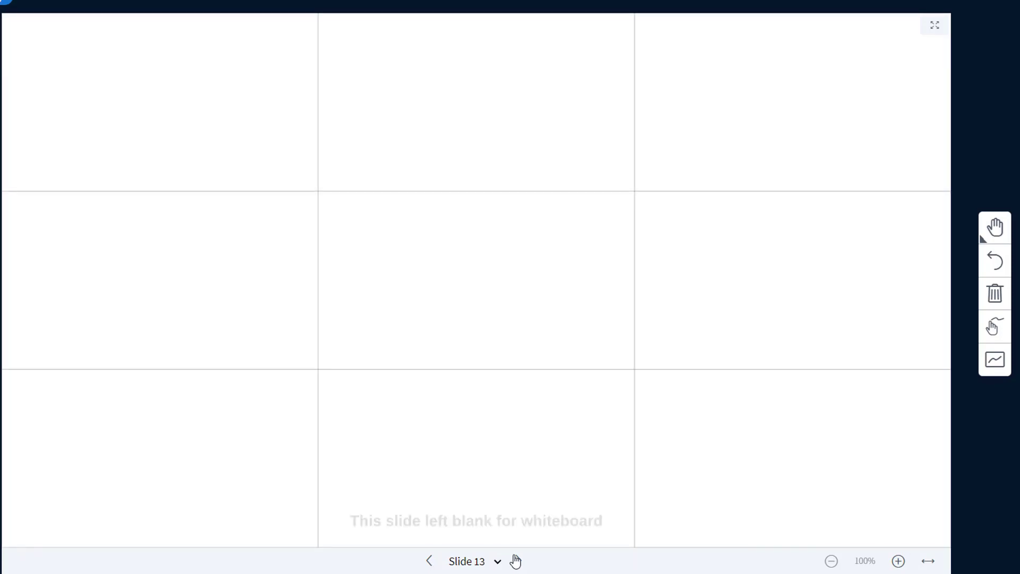
{"action": "left_click", "coordinate": [515, 561]}
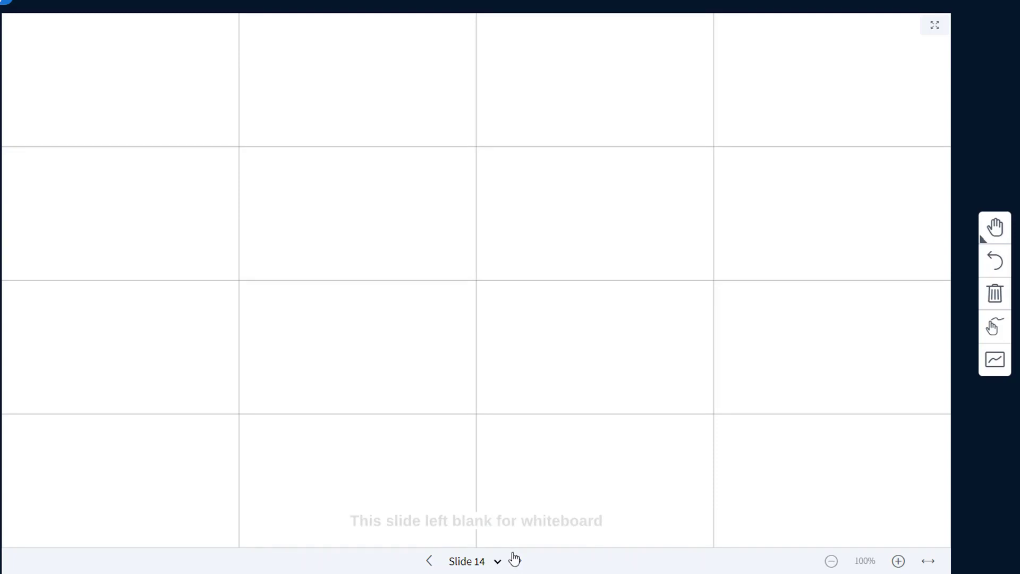
Exit fullscreen, advance to Slide 15, then jump back to blank Slide 2.
{"action": "key", "text": "Escape"}
{"action": "left_click", "coordinate": [595, 520]}
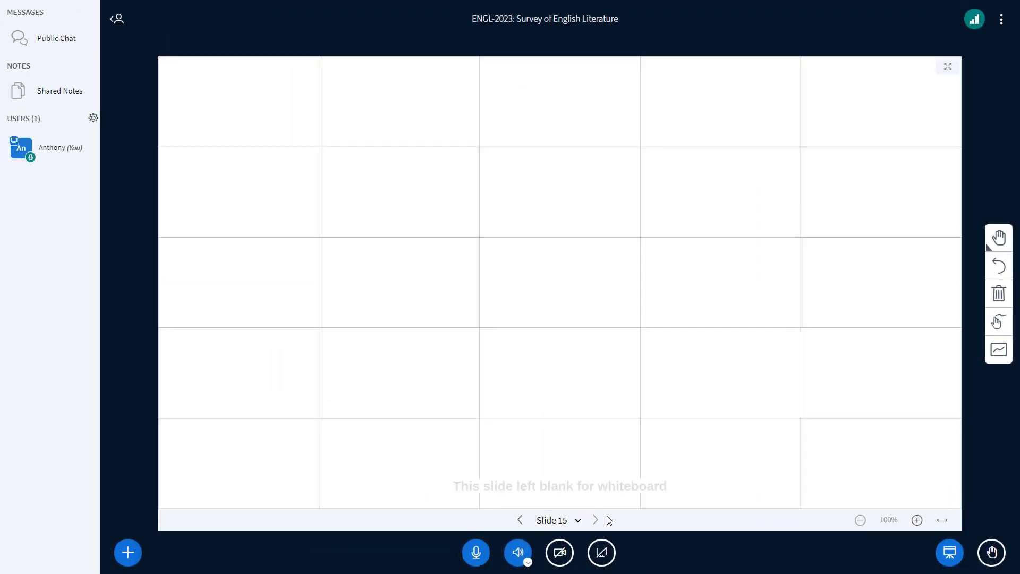
{"action": "left_click", "coordinate": [579, 520]}
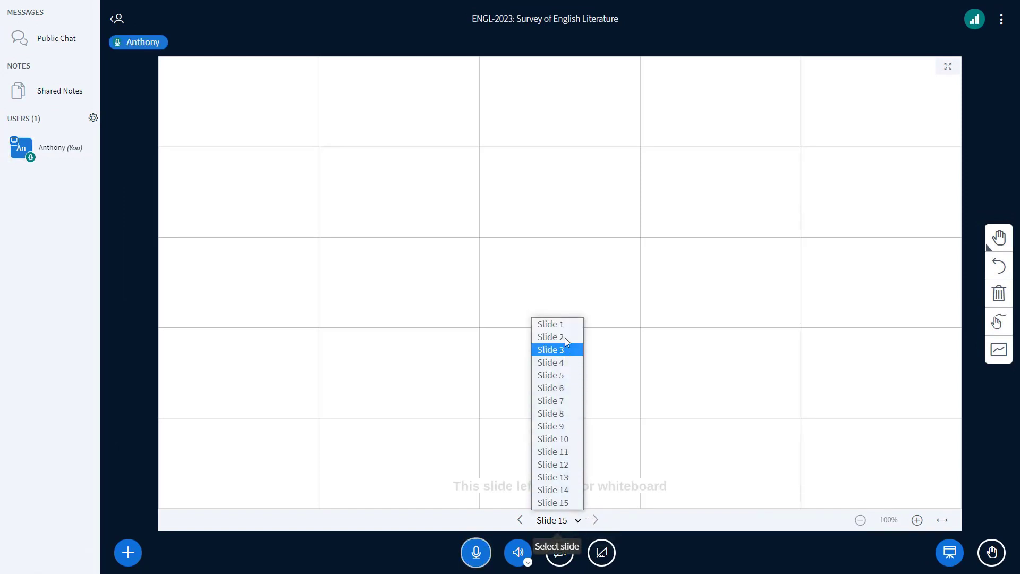
{"action": "left_click", "coordinate": [550, 337]}
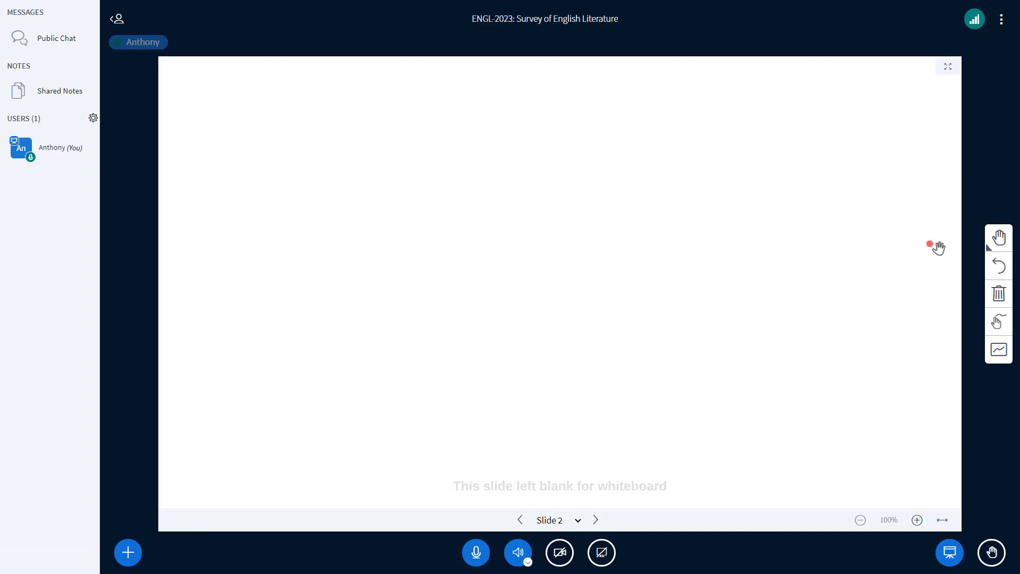
Draw a text box at the top left of Slide 2 and type 'Hello everyone'.
{"action": "left_click", "coordinate": [998, 238]}
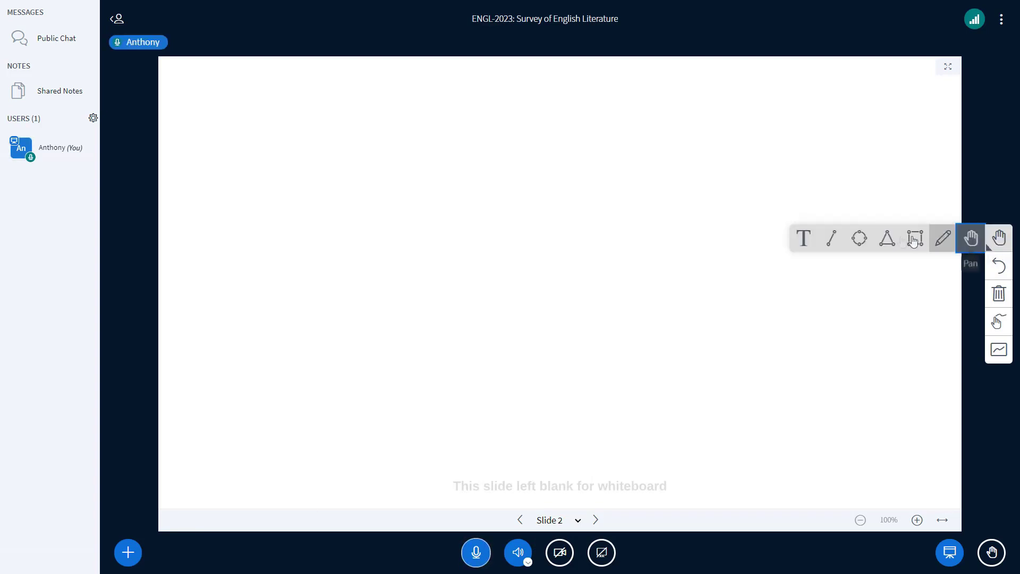
{"action": "left_click", "coordinate": [805, 239]}
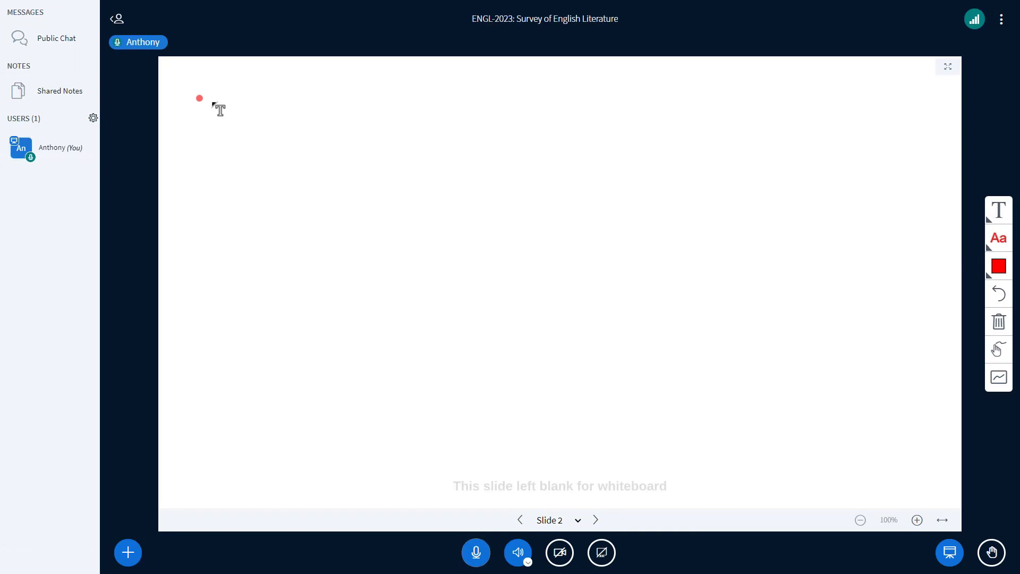
{"action": "left_click_drag", "start_coordinate": [211, 101], "coordinate": [391, 215]}
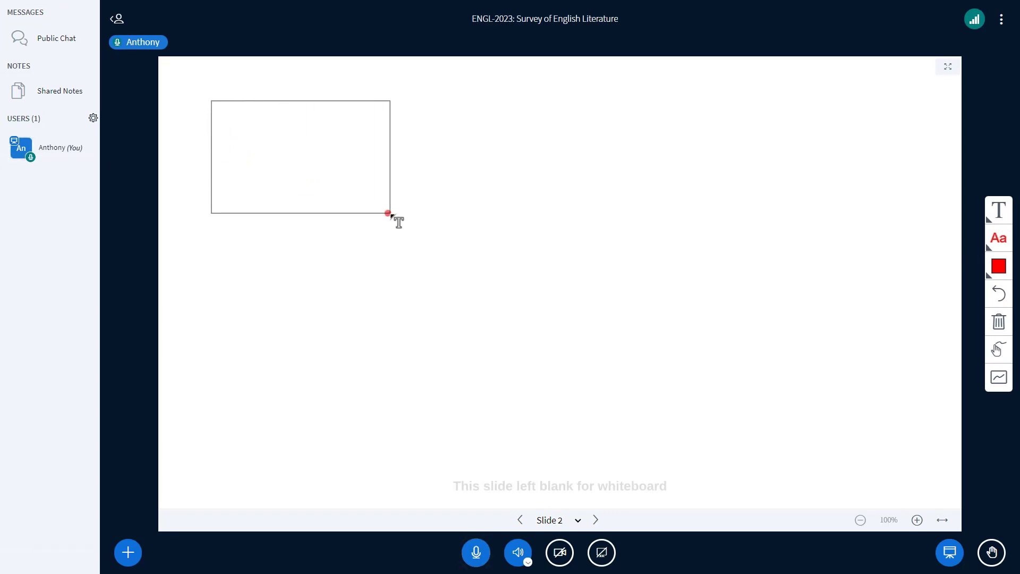
{"action": "left_click_drag", "start_coordinate": [391, 215], "coordinate": [406, 234]}
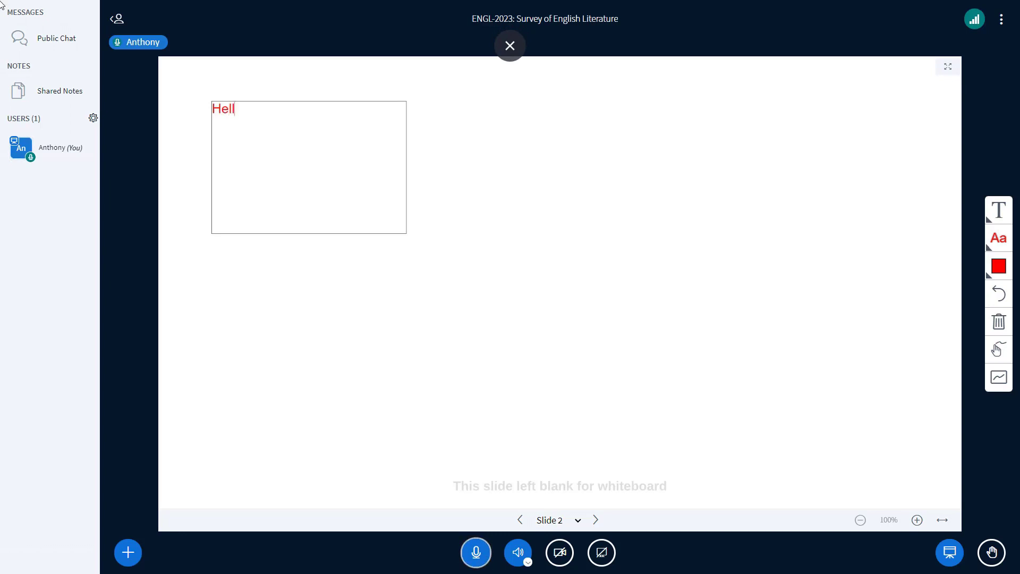
{"action": "type", "text": "Hello Ee"}
{"action": "key", "text": "BackSpace"}
{"action": "key", "text": "BackSpace"}
{"action": "type", "text": "everyone!"}
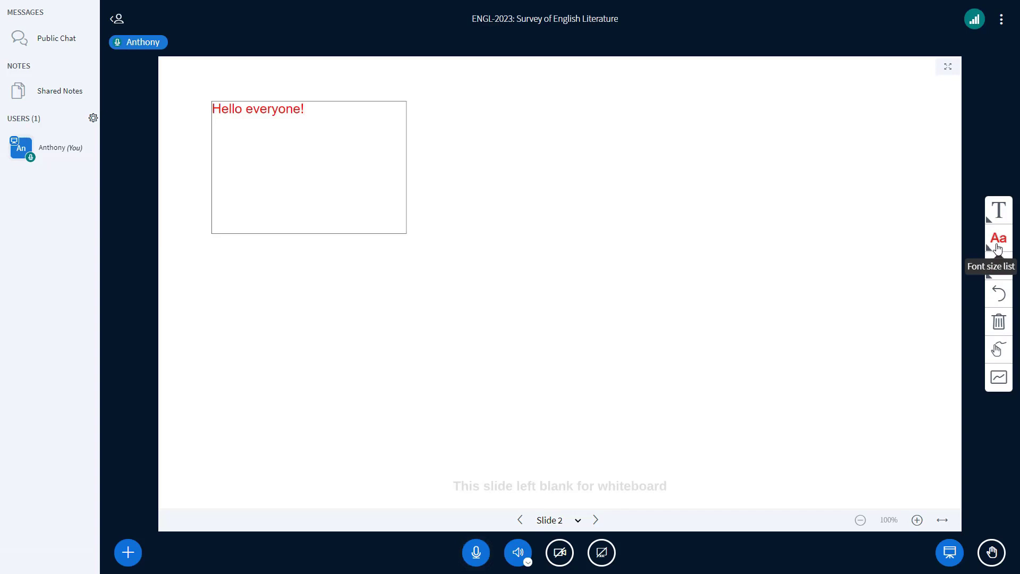
Try font size 32 on the text, then return it to a smaller size.
{"action": "left_click", "coordinate": [998, 249]}
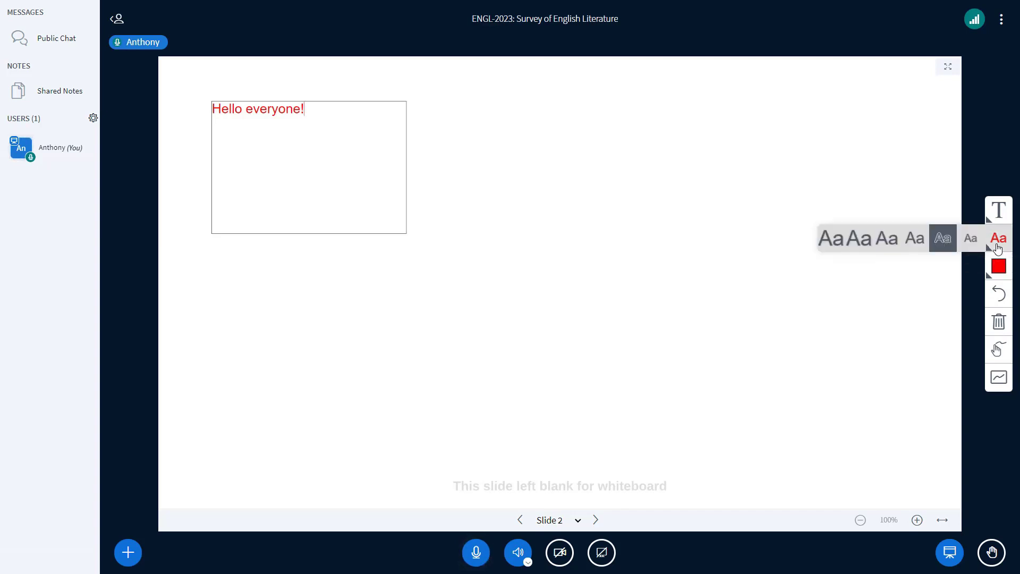
{"action": "left_click", "coordinate": [860, 244]}
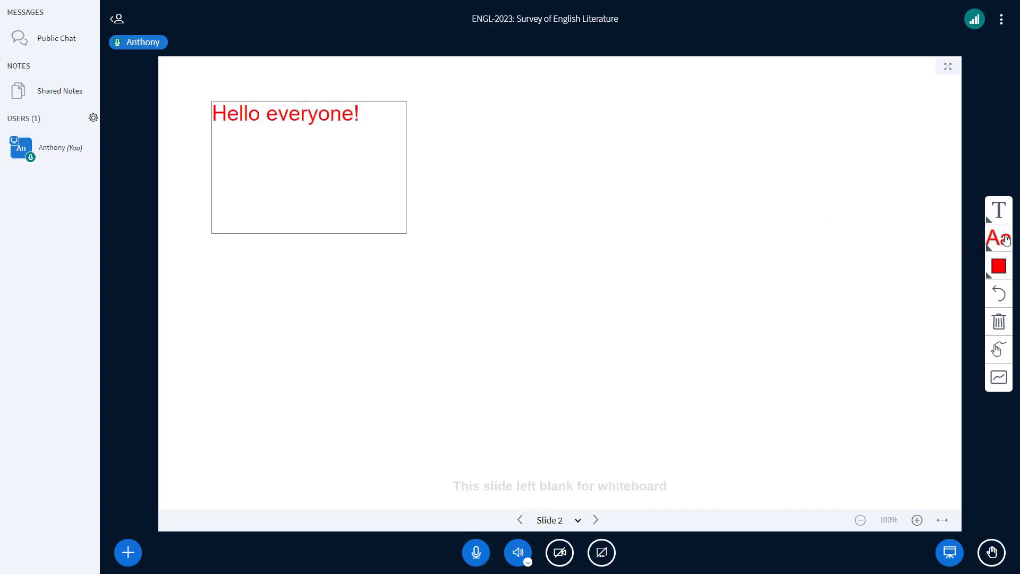
{"action": "left_click", "coordinate": [997, 238]}
{"action": "left_click", "coordinate": [942, 240]}
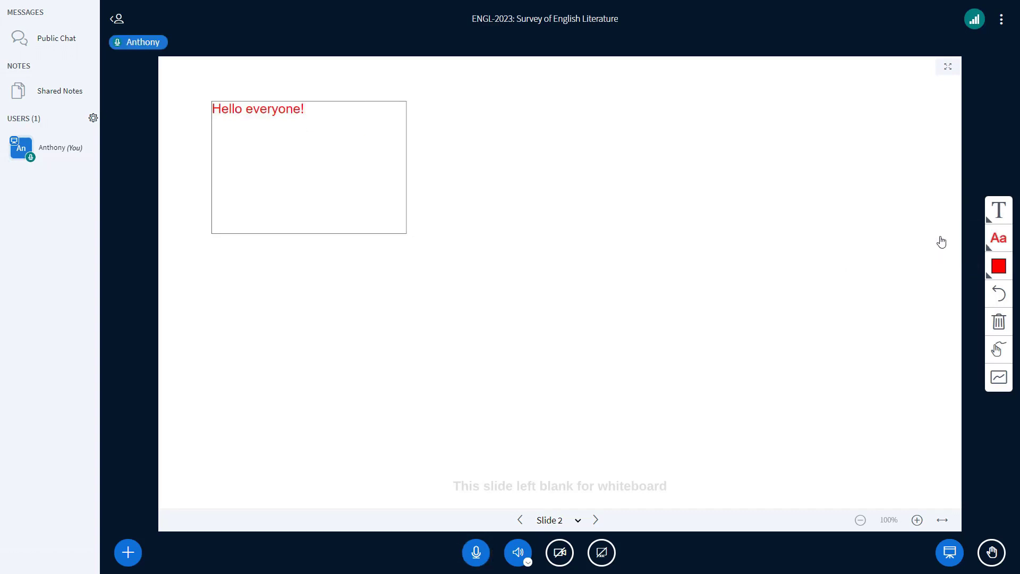
Change the 'Hello everyone!' text colour to Black.
{"action": "left_click", "coordinate": [997, 267]}
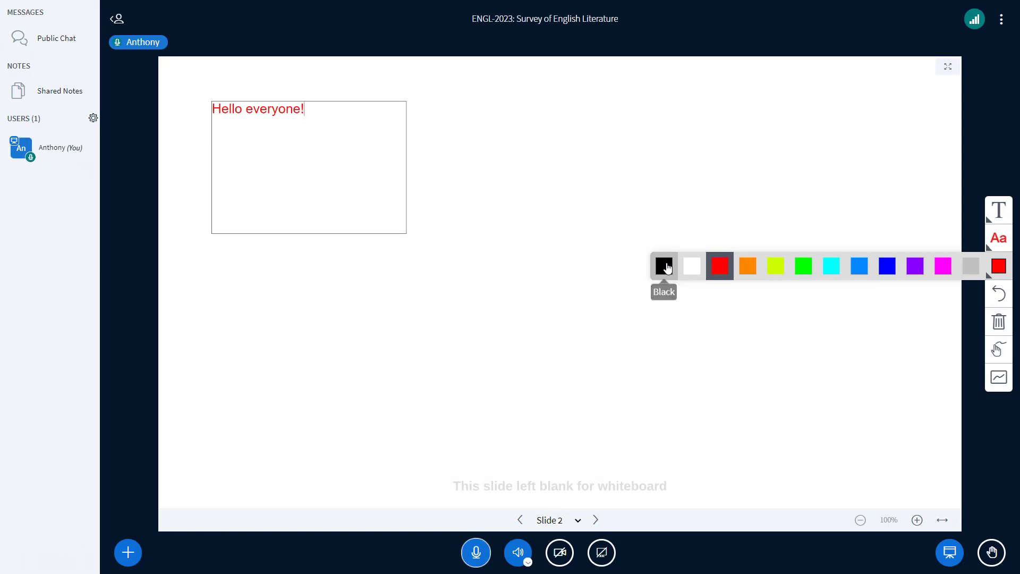
{"action": "left_click", "coordinate": [667, 268]}
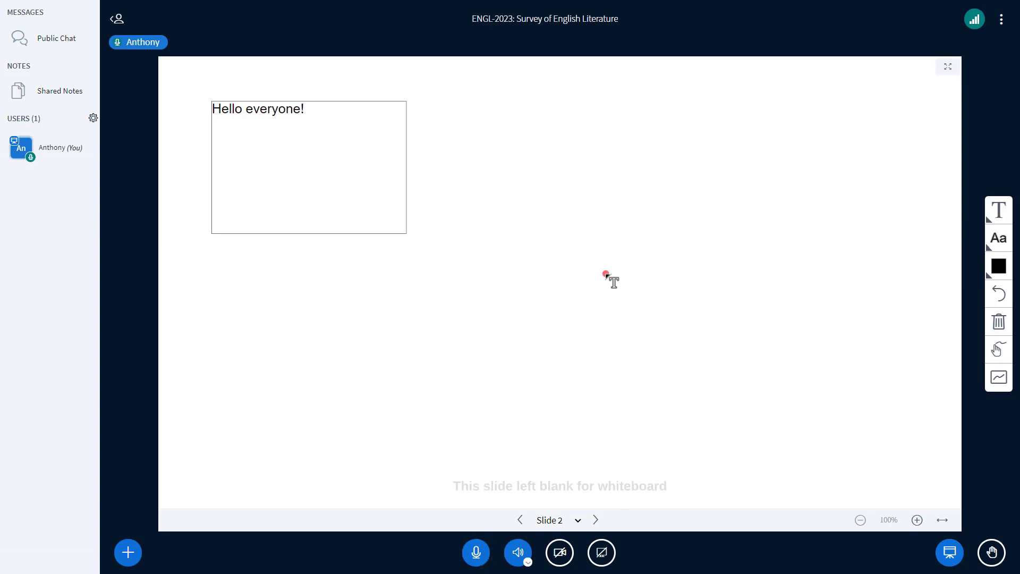
{"action": "left_click", "coordinate": [998, 210]}
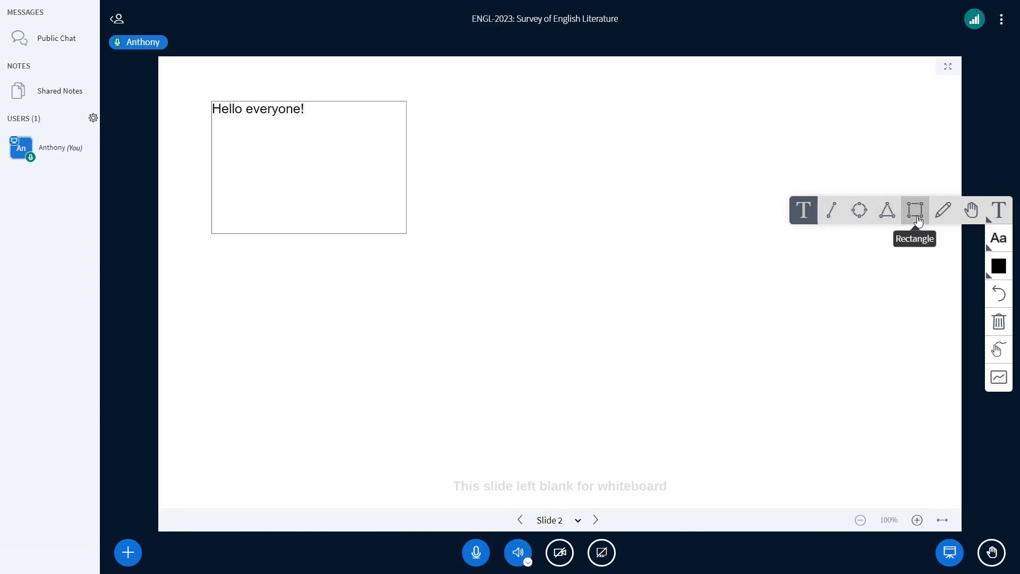
Draw a rectangle outline at the upper right of the slide with the Rectangle tool.
{"action": "left_click", "coordinate": [917, 220]}
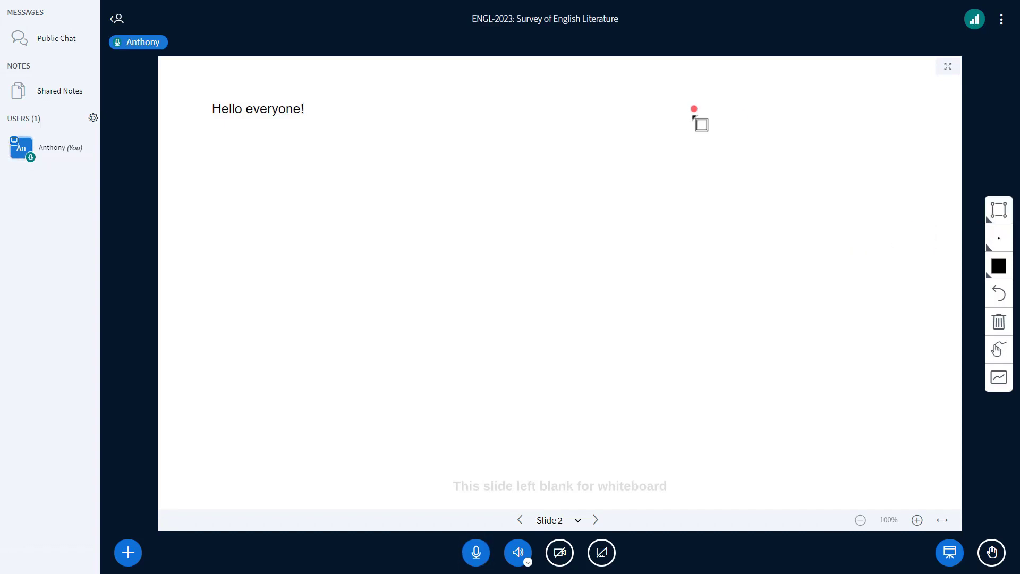
{"action": "left_click_drag", "start_coordinate": [693, 115], "coordinate": [868, 226]}
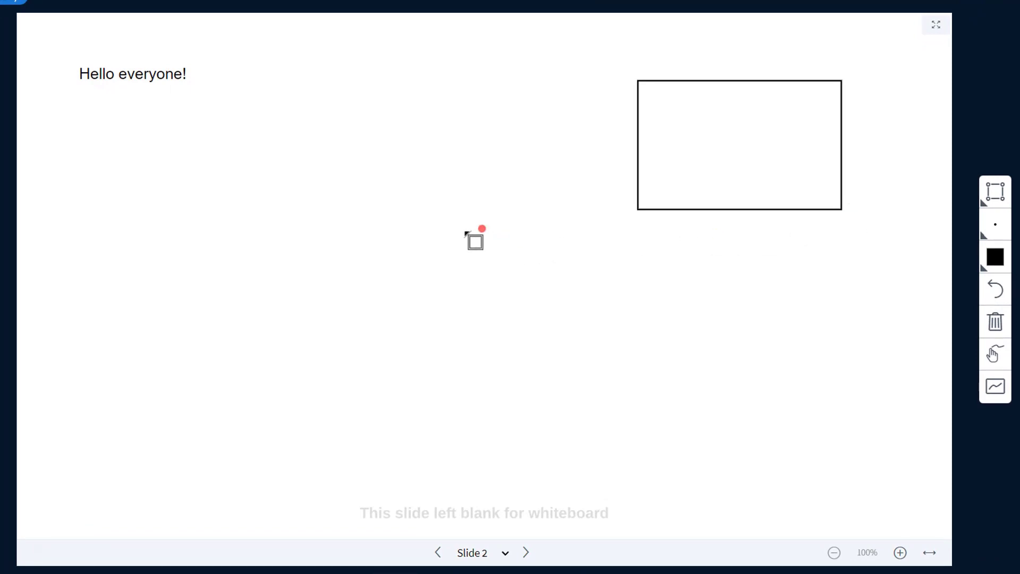
{"action": "key", "text": "h"}
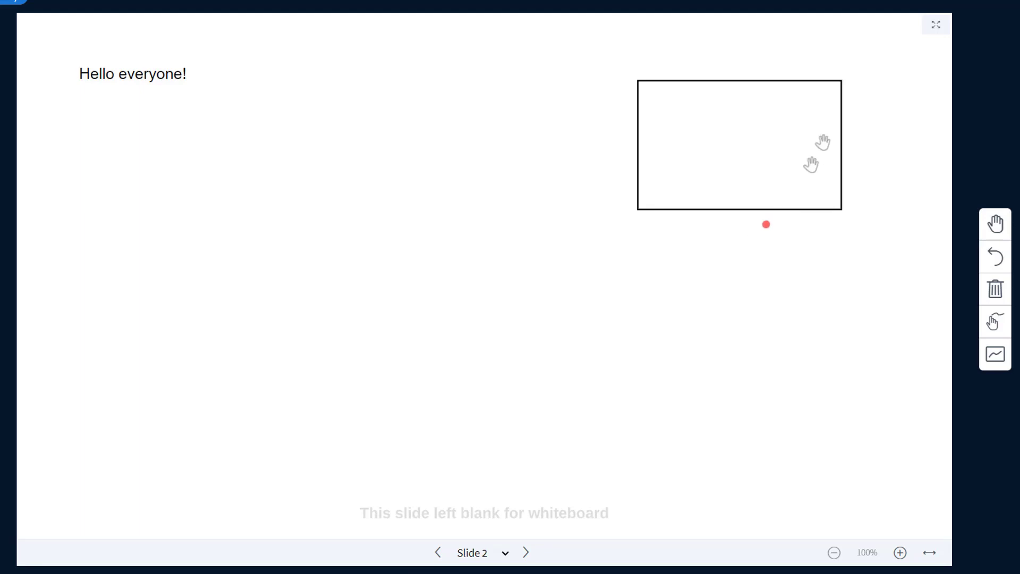
{"action": "scroll", "coordinate": [829, 113], "scroll_direction": "up", "scroll_amount": 3}
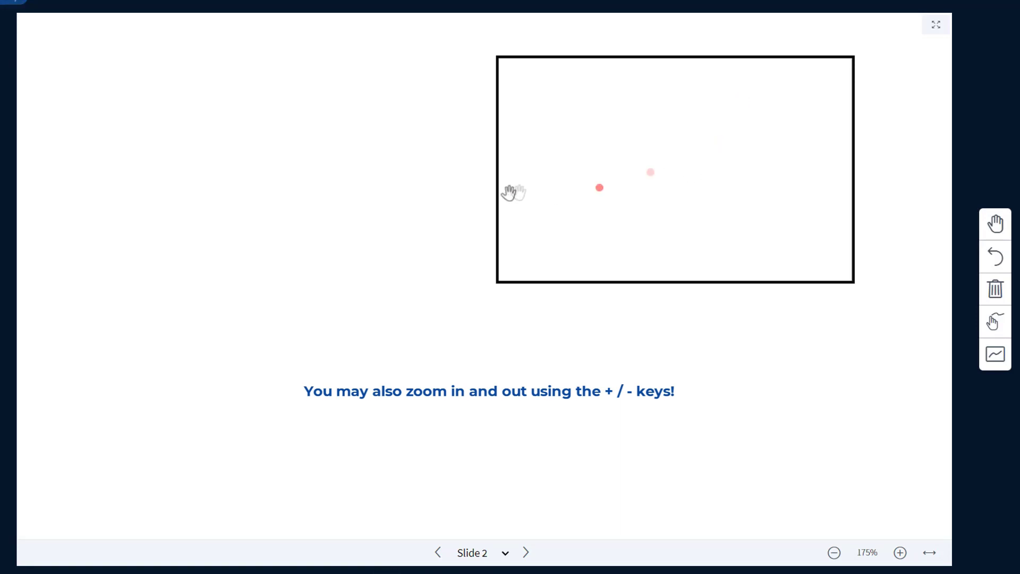
{"action": "left_click_drag", "start_coordinate": [257, 131], "coordinate": [633, 162]}
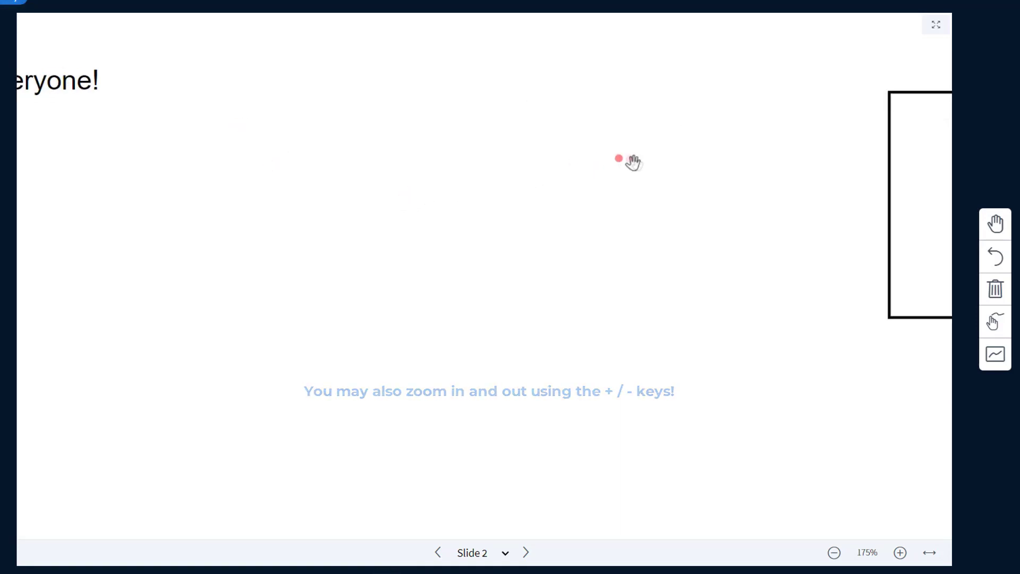
{"action": "left_click_drag", "start_coordinate": [241, 154], "coordinate": [490, 228]}
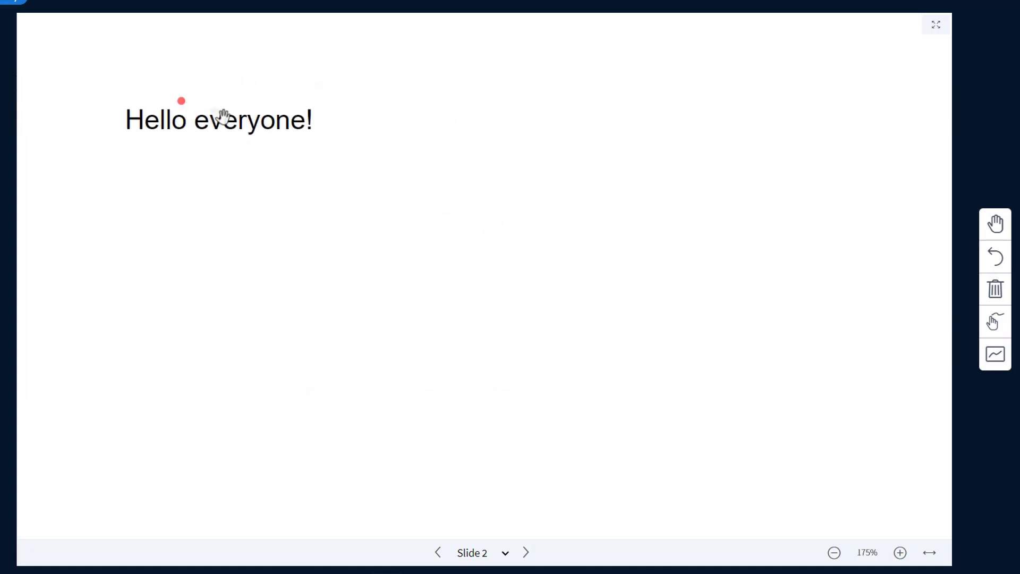
{"action": "left_click_drag", "start_coordinate": [851, 165], "coordinate": [414, 173]}
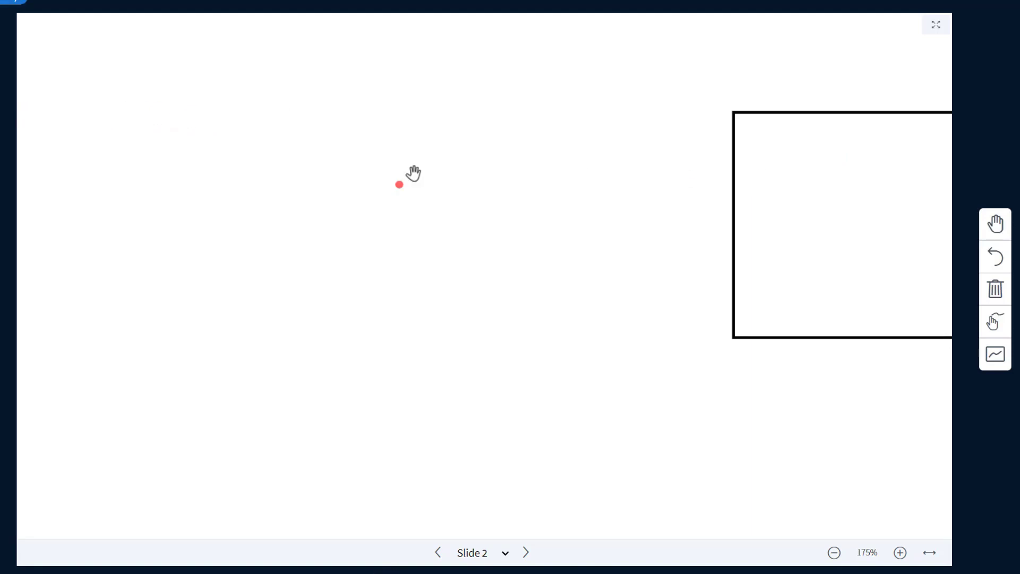
{"action": "scroll", "coordinate": [413, 173], "scroll_direction": "down", "scroll_amount": 1}
{"action": "scroll", "coordinate": [413, 174], "scroll_direction": "down", "scroll_amount": 2}
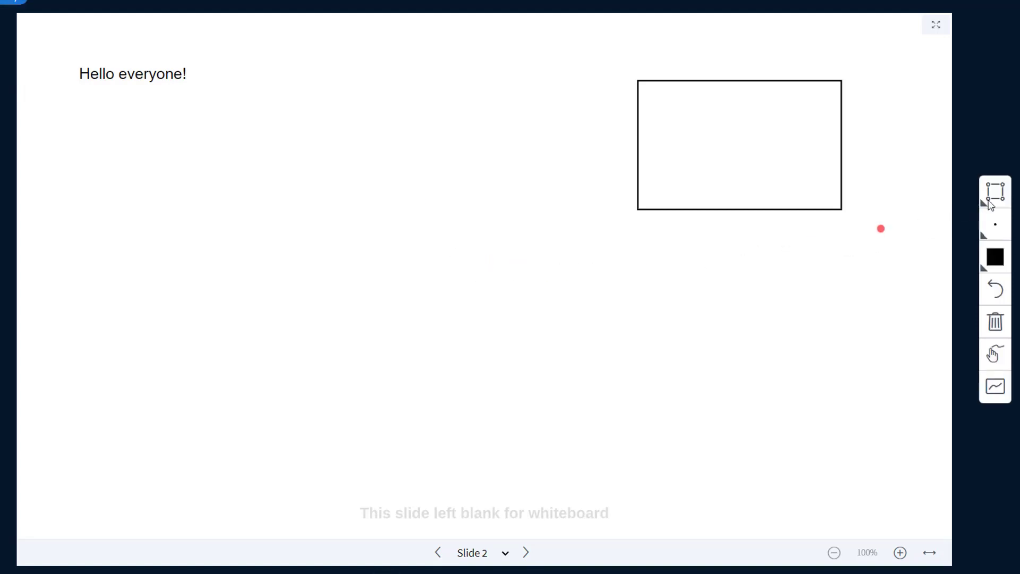
Handwrite 'Hello!' with the Pencil tool and draw an underline and squiggle beneath it.
{"action": "left_click", "coordinate": [1004, 200]}
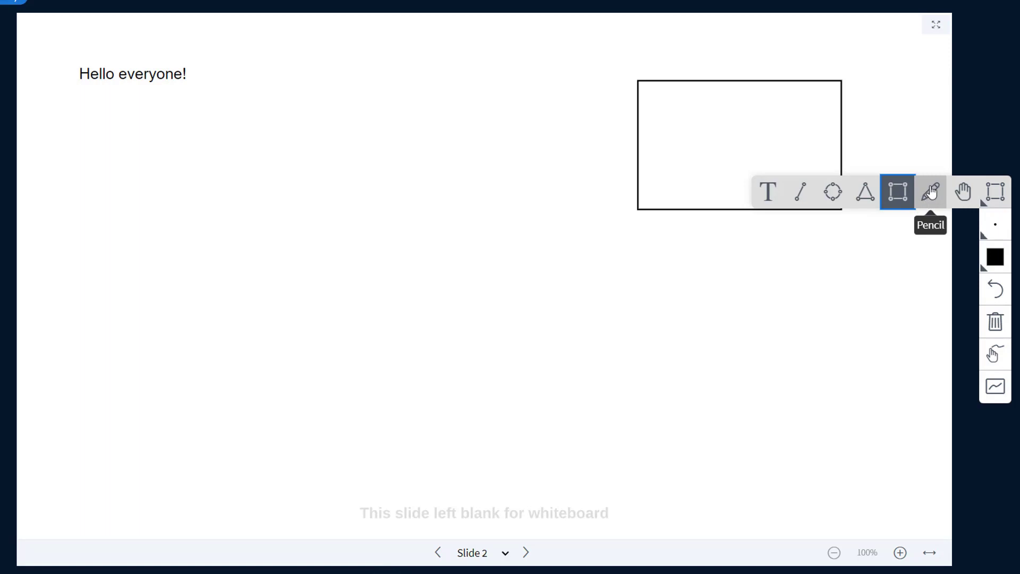
{"action": "left_click", "coordinate": [932, 191]}
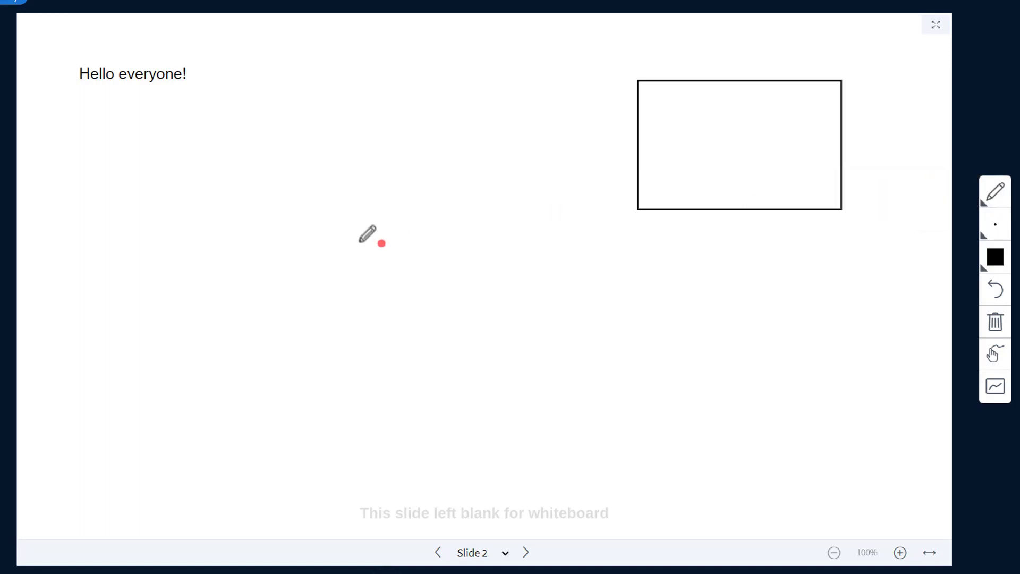
{"action": "mouse_move", "coordinate": [275, 191]}
{"action": "left_mouse_down"}
{"action": "mouse_move", "coordinate": [271, 215]}
{"action": "mouse_move", "coordinate": [304, 219]}
{"action": "mouse_move", "coordinate": [324, 199]}
{"action": "mouse_move", "coordinate": [333, 228]}
{"action": "mouse_move", "coordinate": [346, 202]}
{"action": "mouse_move", "coordinate": [349, 221]}
{"action": "mouse_move", "coordinate": [364, 226]}
{"action": "mouse_move", "coordinate": [389, 213]}
{"action": "left_mouse_up"}
{"action": "left_click", "coordinate": [392, 229]}
{"action": "mouse_move", "coordinate": [254, 245]}
{"action": "left_mouse_down"}
{"action": "mouse_move", "coordinate": [387, 244]}
{"action": "mouse_move", "coordinate": [362, 313]}
{"action": "left_mouse_up"}
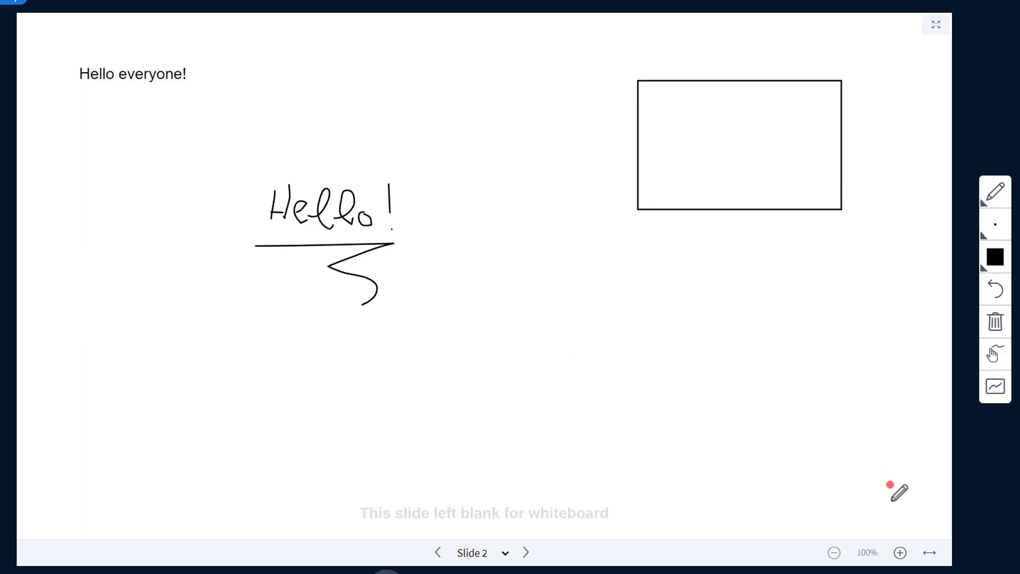
Zoom the slide to 125%, back to 100%, then to 125% again.
{"action": "left_click", "coordinate": [899, 553]}
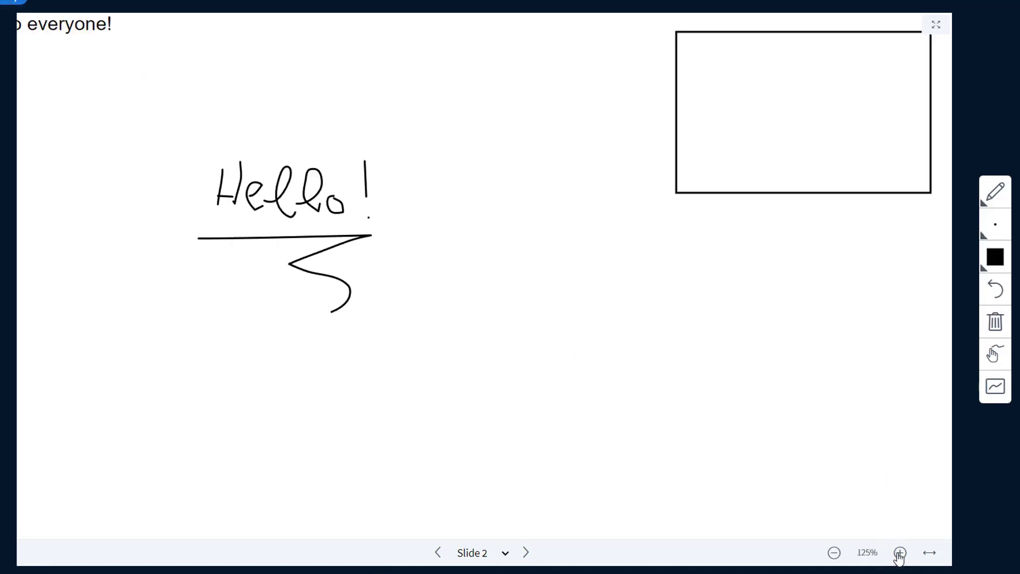
{"action": "left_click", "coordinate": [834, 553]}
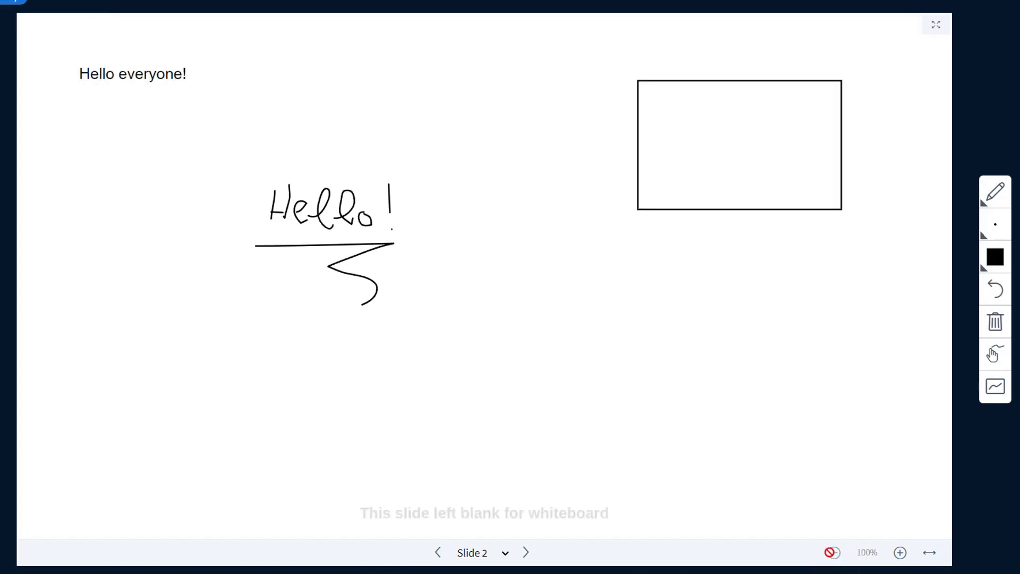
{"action": "left_click", "coordinate": [899, 553]}
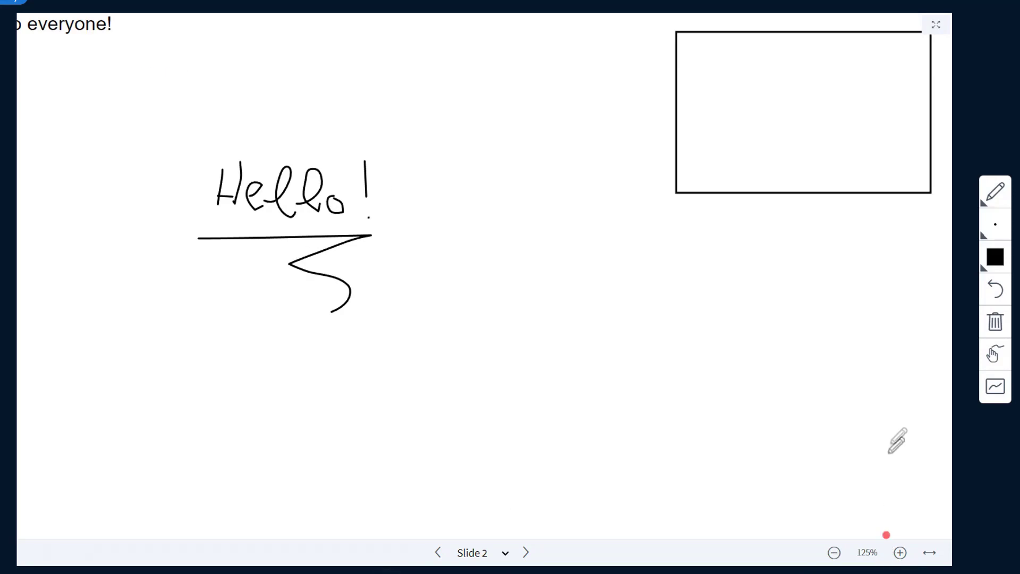
Switch to the Pan tool and drag the slide view down and right.
{"action": "left_click", "coordinate": [993, 198]}
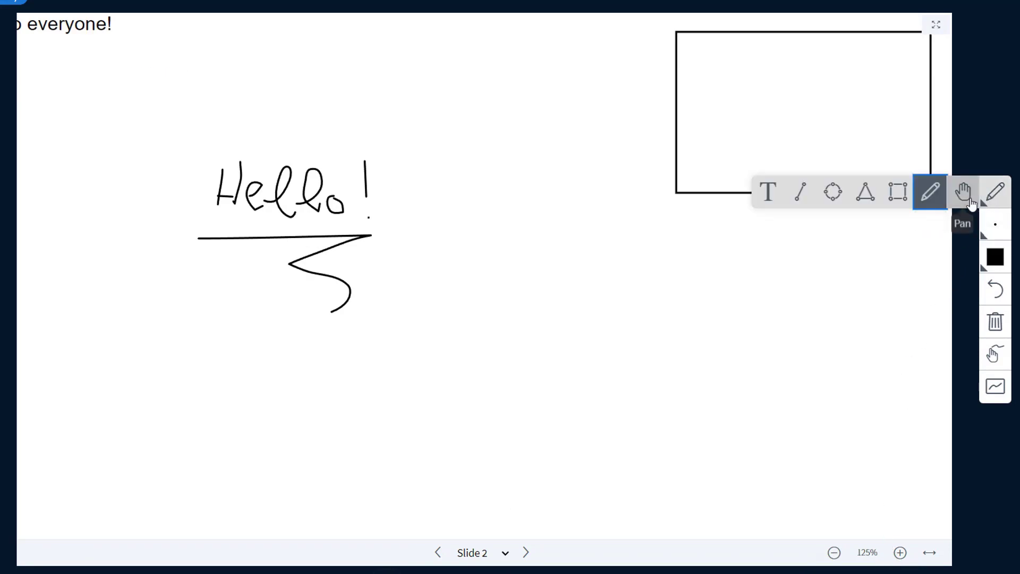
{"action": "left_click", "coordinate": [964, 192]}
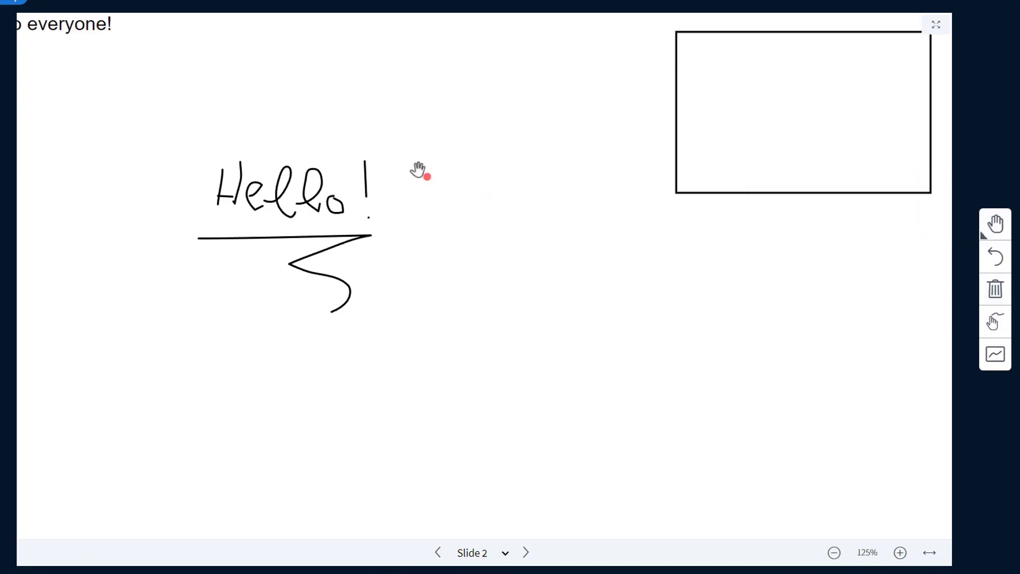
{"action": "mouse_move", "coordinate": [417, 169]}
{"action": "left_mouse_down"}
{"action": "mouse_move", "coordinate": [524, 250]}
{"action": "mouse_move", "coordinate": [502, 263]}
{"action": "mouse_move", "coordinate": [381, 265]}
{"action": "left_mouse_up"}
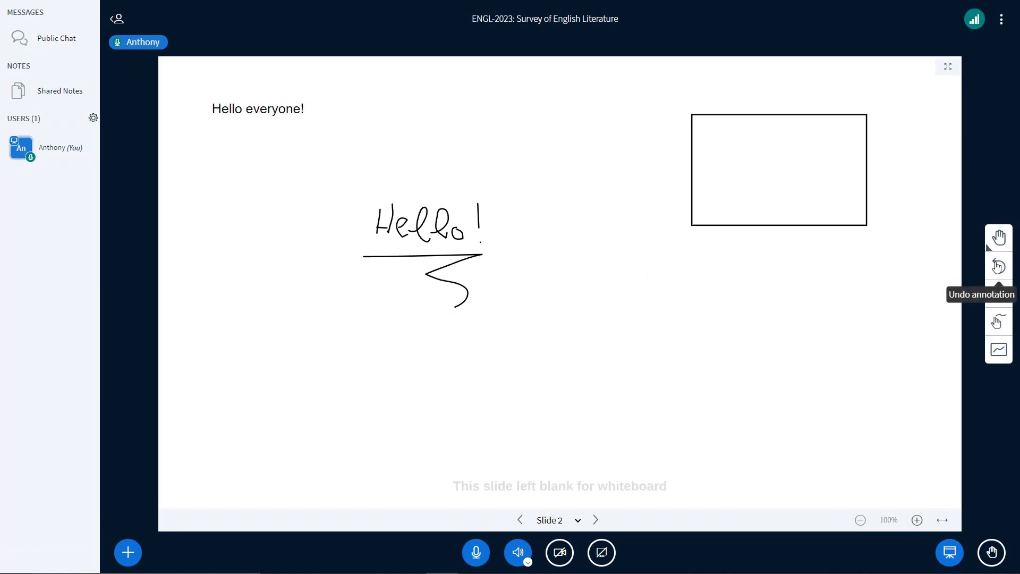
Undo the underline stroke, clear all annotations, and turn on palm rejection.
{"action": "left_click", "coordinate": [999, 266]}
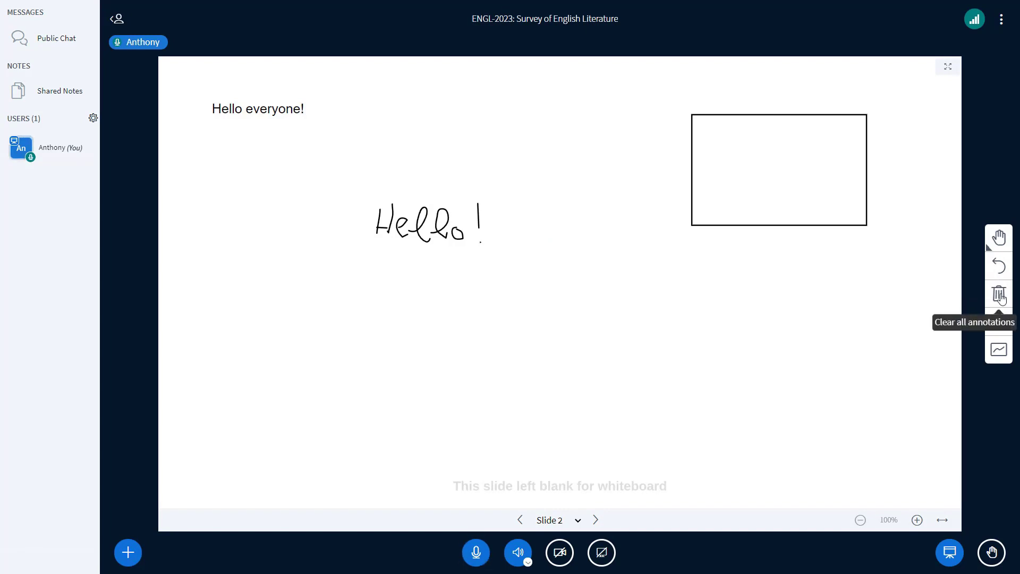
{"action": "left_click", "coordinate": [1000, 298]}
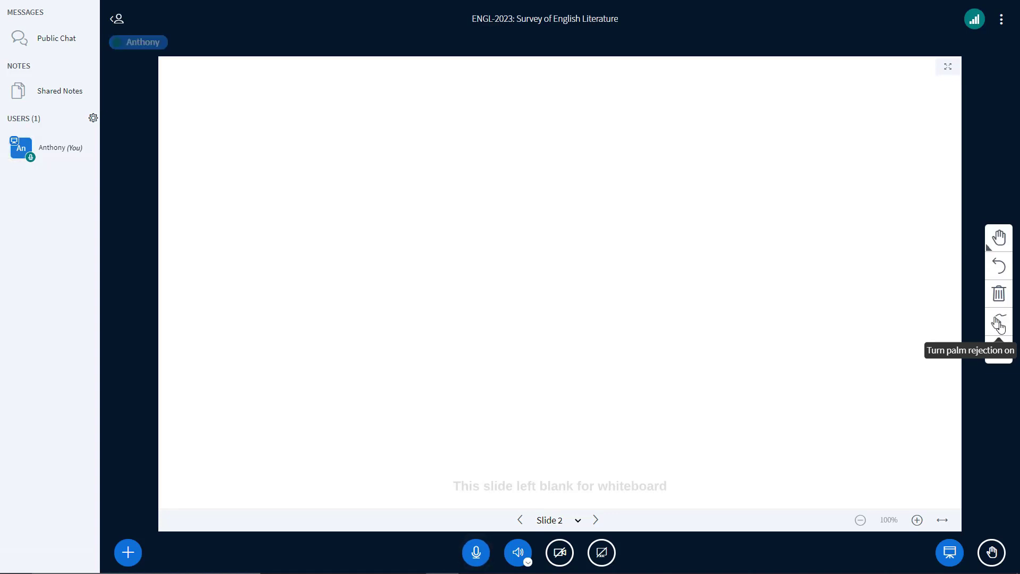
{"action": "left_click", "coordinate": [998, 325]}
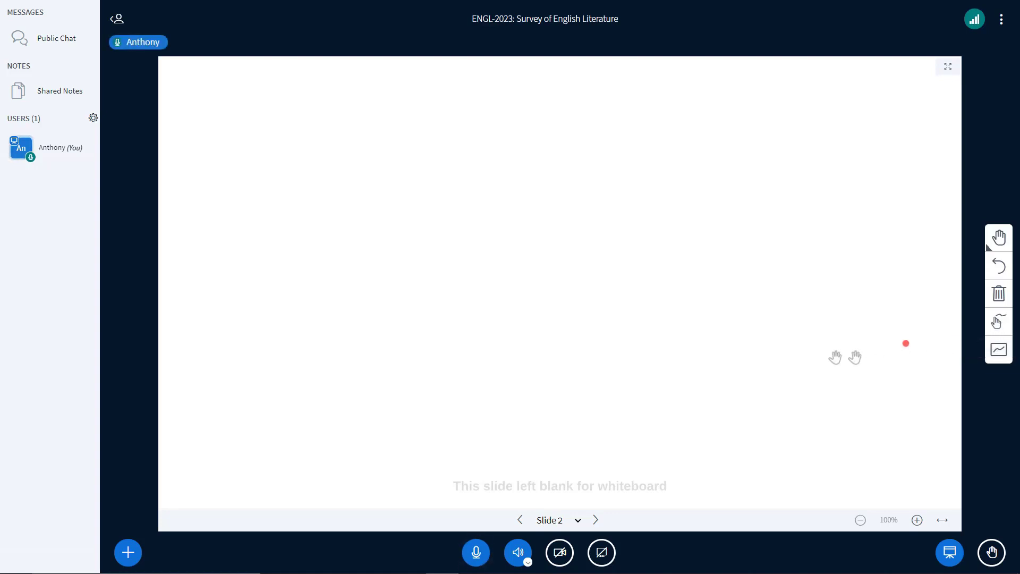